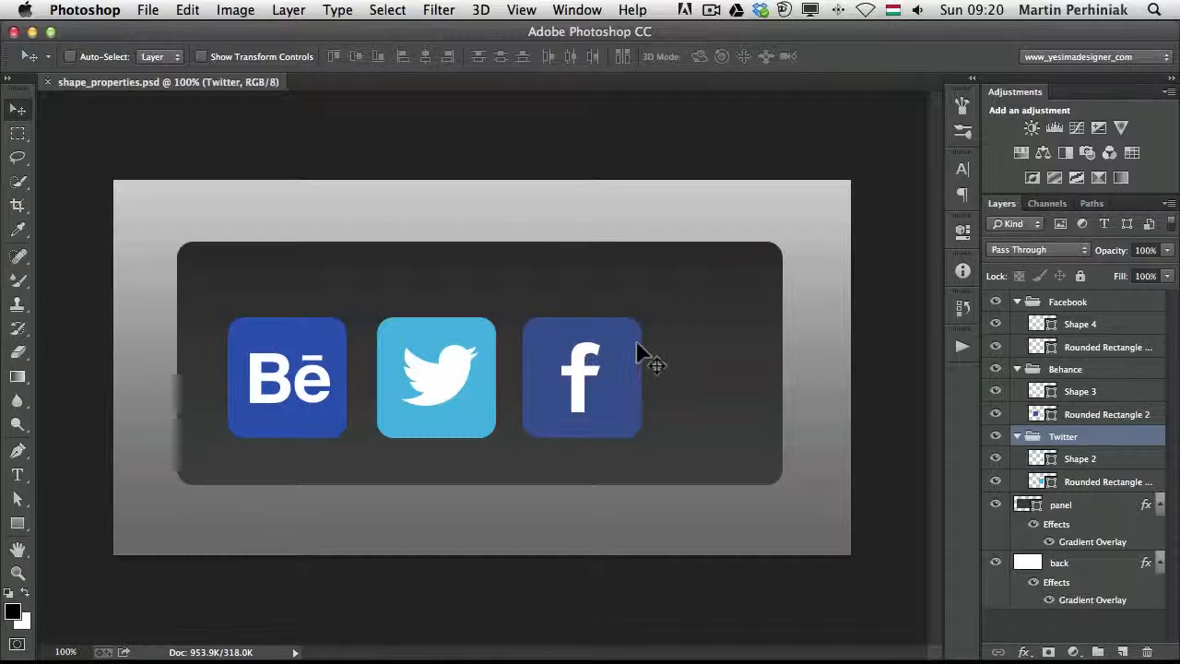
Show the Live Shape Properties of the Facebook icon's rounded rectangle and undock them as a floating panel over the canvas
key(a)
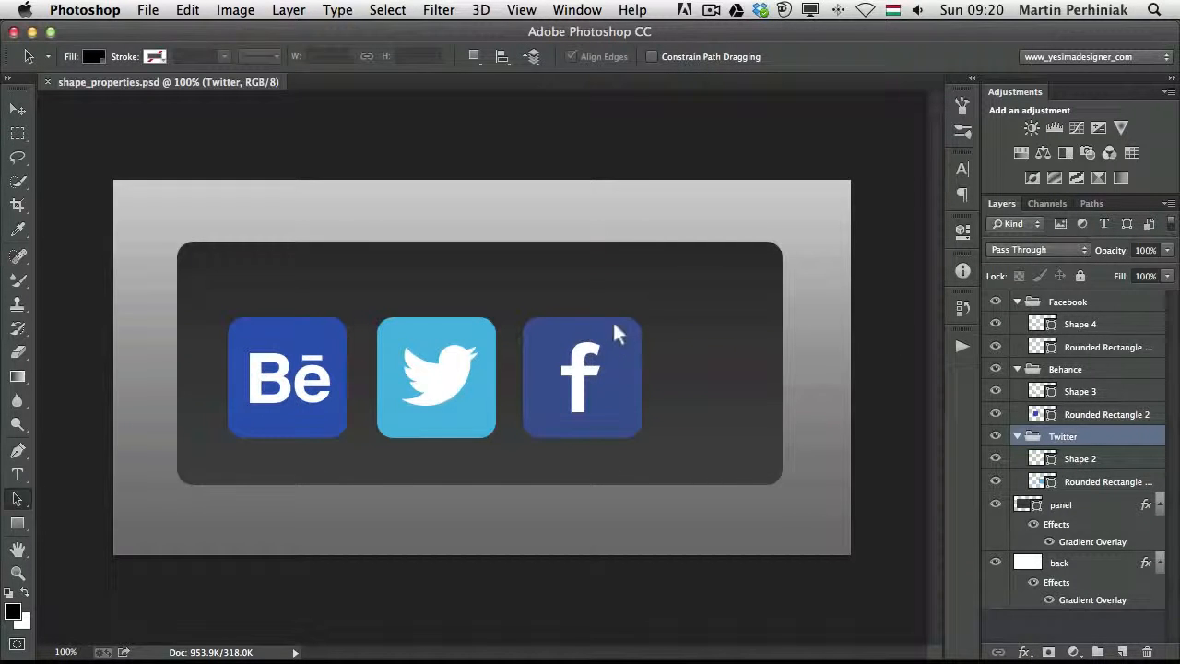
click(612, 319)
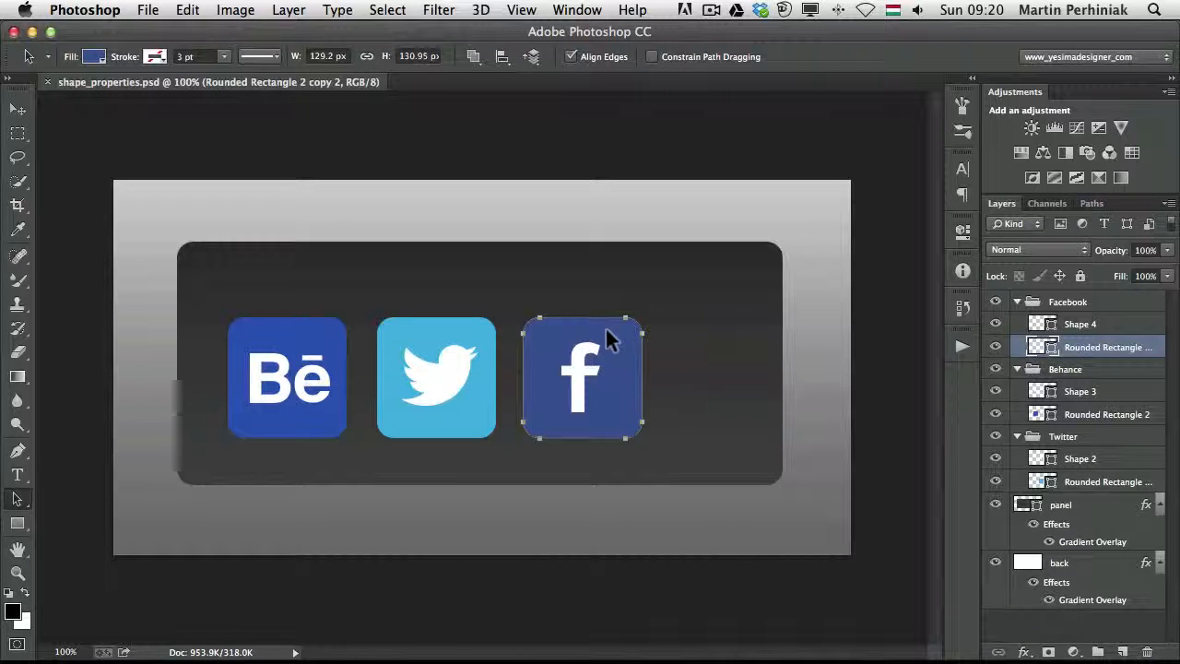
click(965, 233)
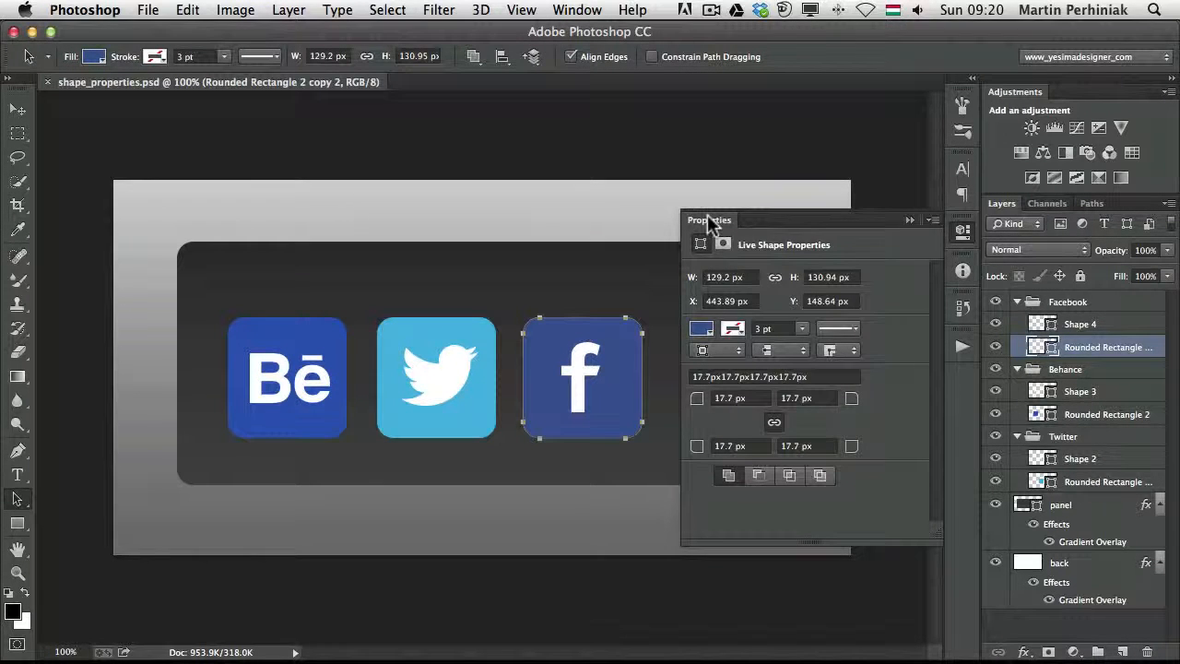
drag(707, 216, 682, 122)
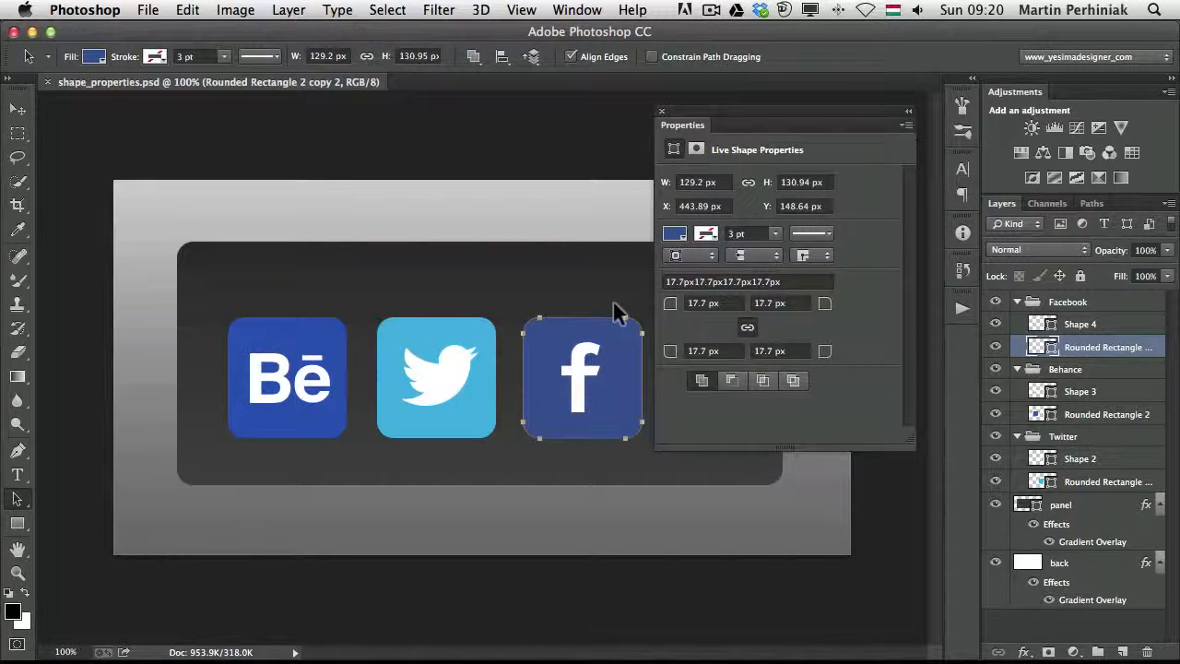
Check the Twitter rectangle's shape properties and set all four corner radii of the Behance icon's rounded rectangle to 11 px
click(461, 331)
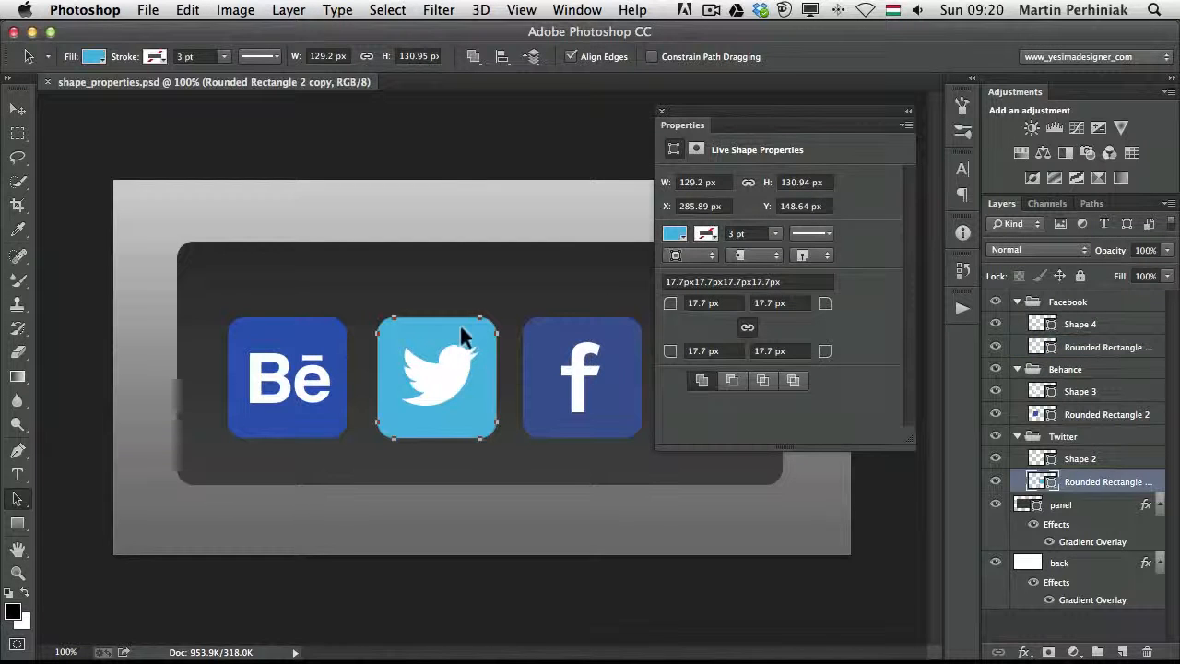
click(300, 330)
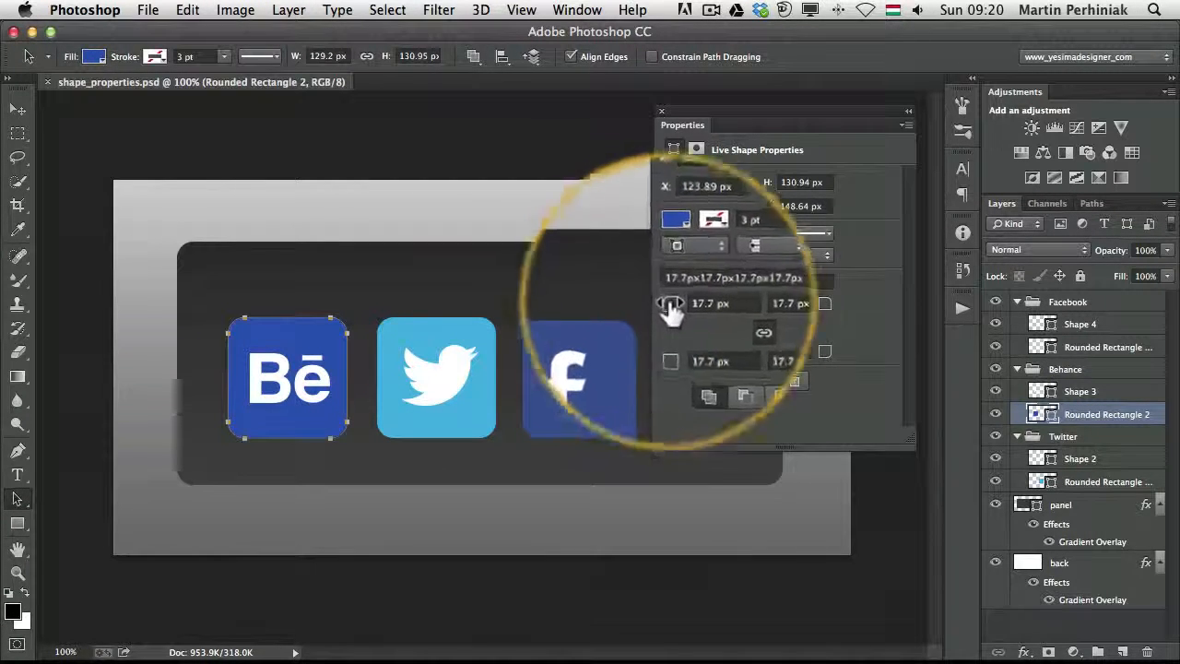
mouse_move(670, 306)
mouse_down()
mouse_move(691, 306)
mouse_move(645, 308)
mouse_move(698, 308)
mouse_move(658, 303)
mouse_up()
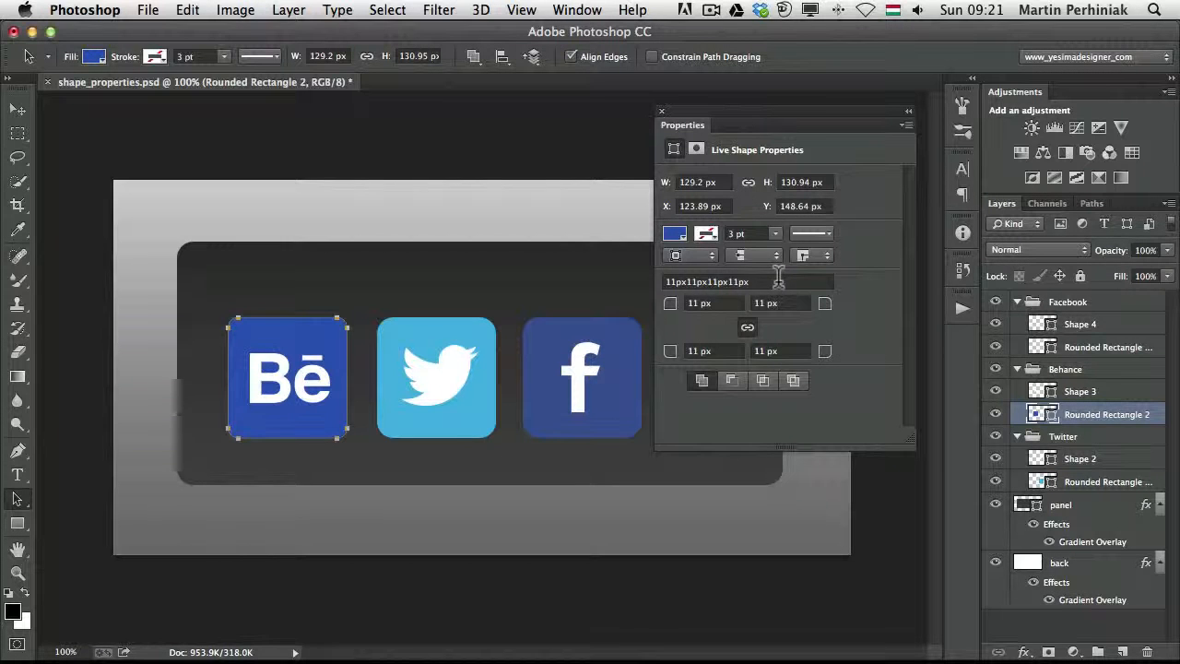
Copy the Behance rectangle's 11 px corner radii and apply them to the Twitter and Facebook rounded rectangles together
drag(779, 276, 621, 276)
key(super+c)
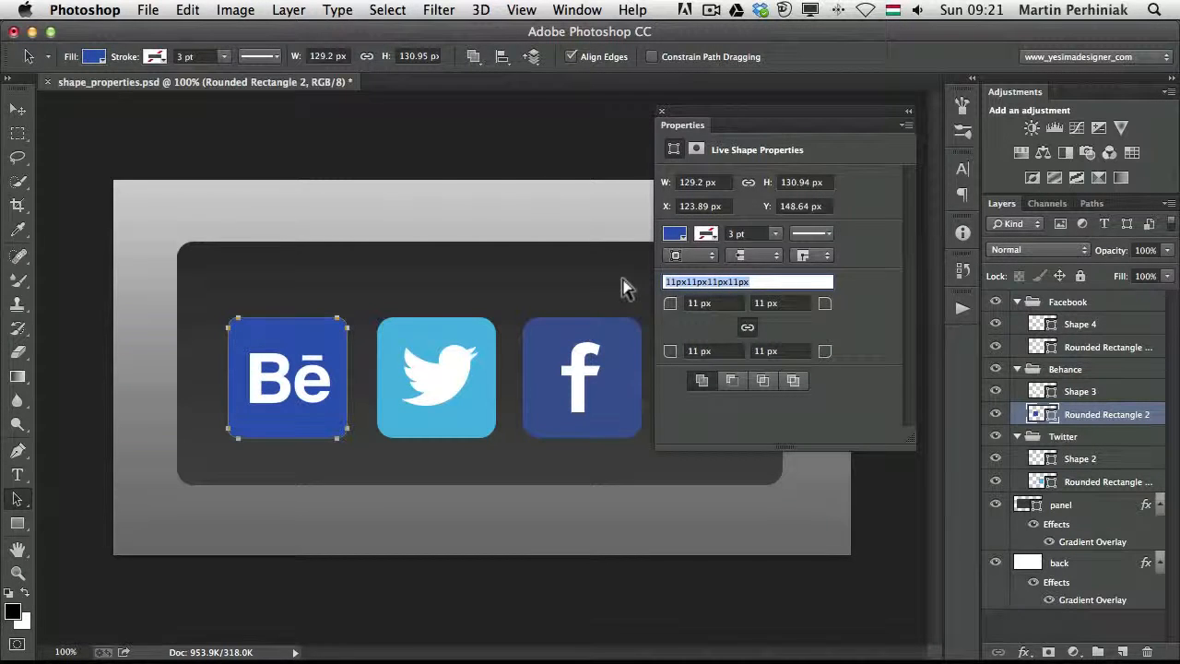
click(449, 336)
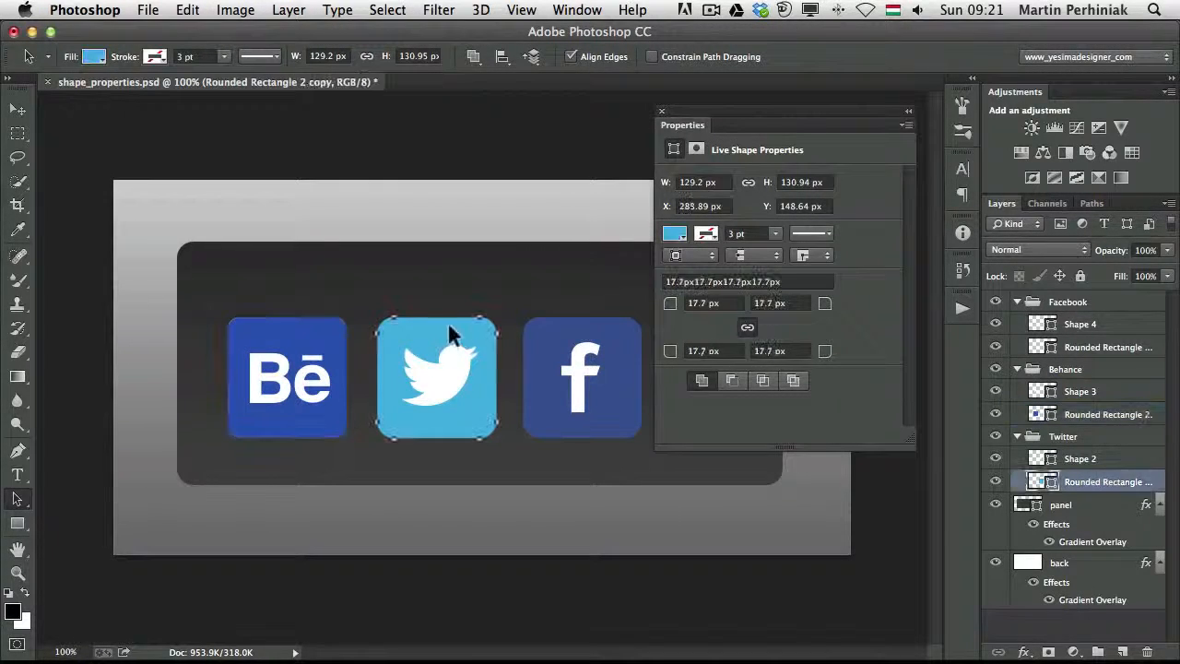
shift+click(566, 330)
drag(792, 277, 632, 268)
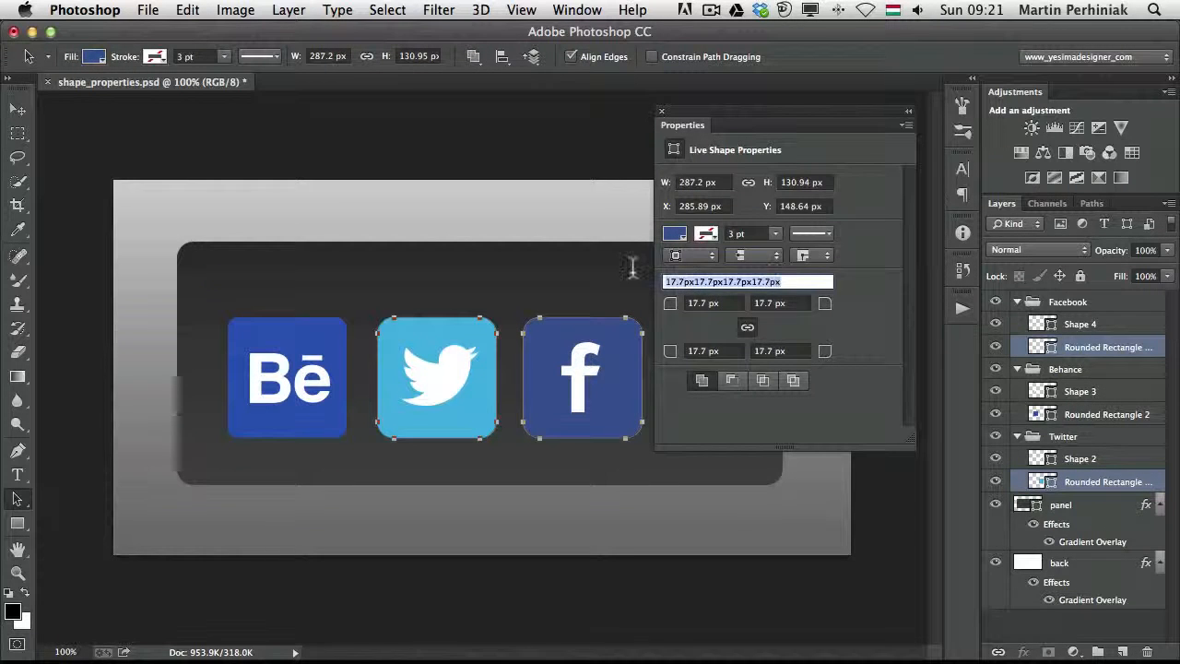
key(super+v)
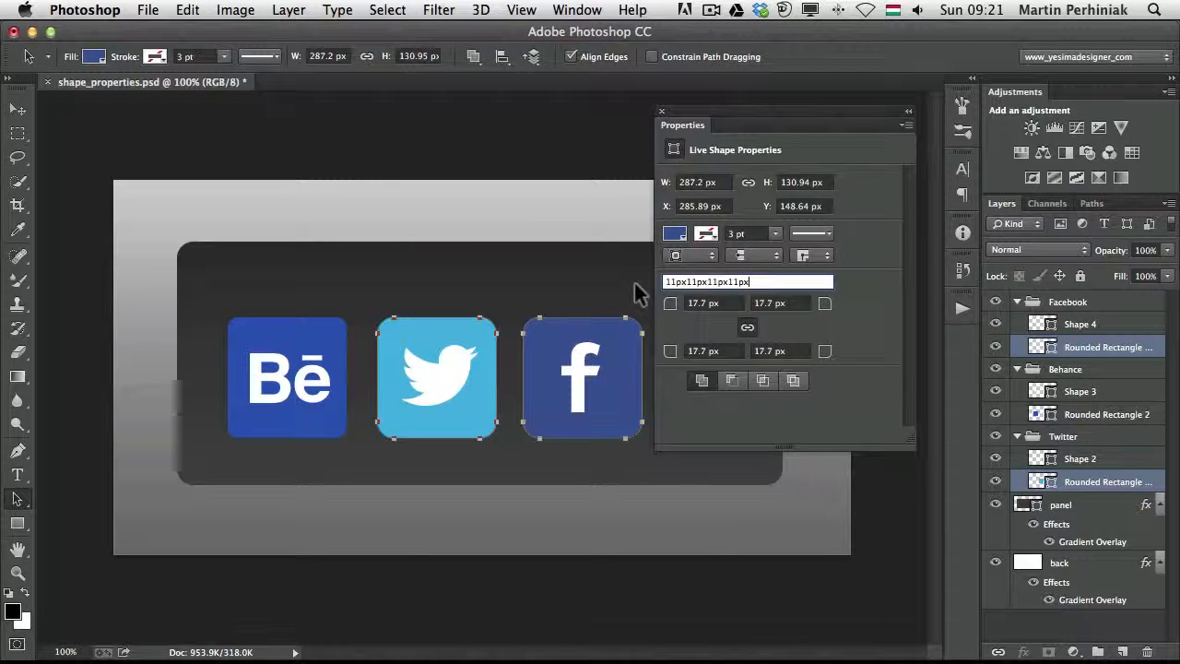
key(Return)
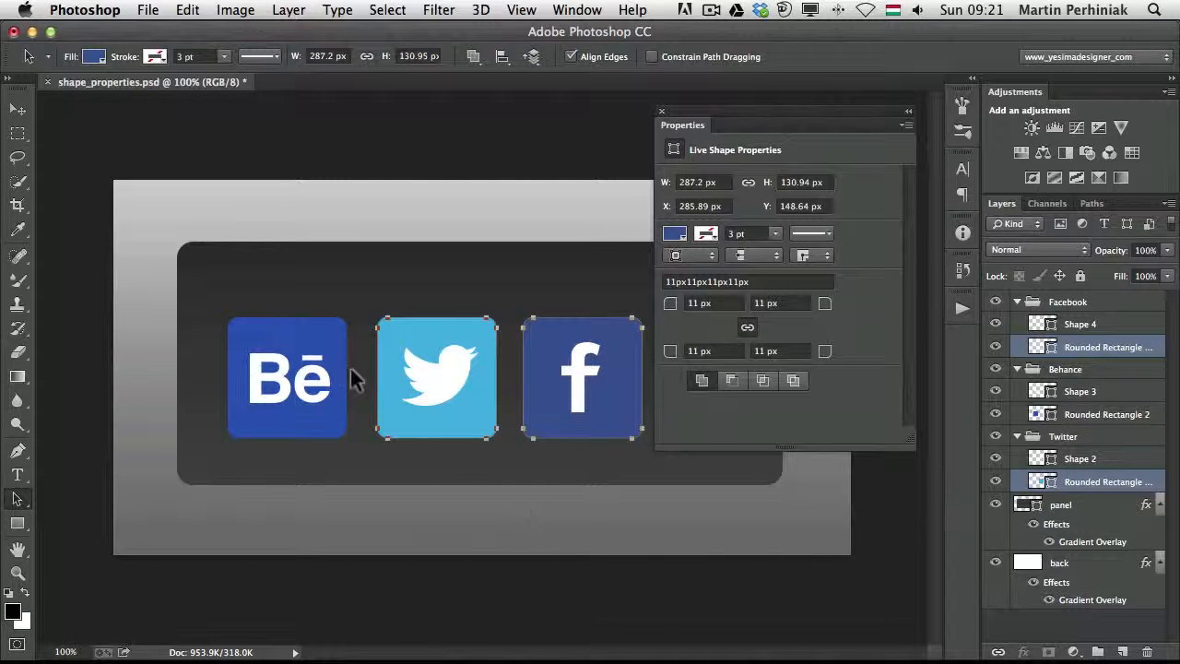
With all three icon rectangles selected, set their height to 128.94 px and all their corner radii to 32.97 px
shift+click(318, 332)
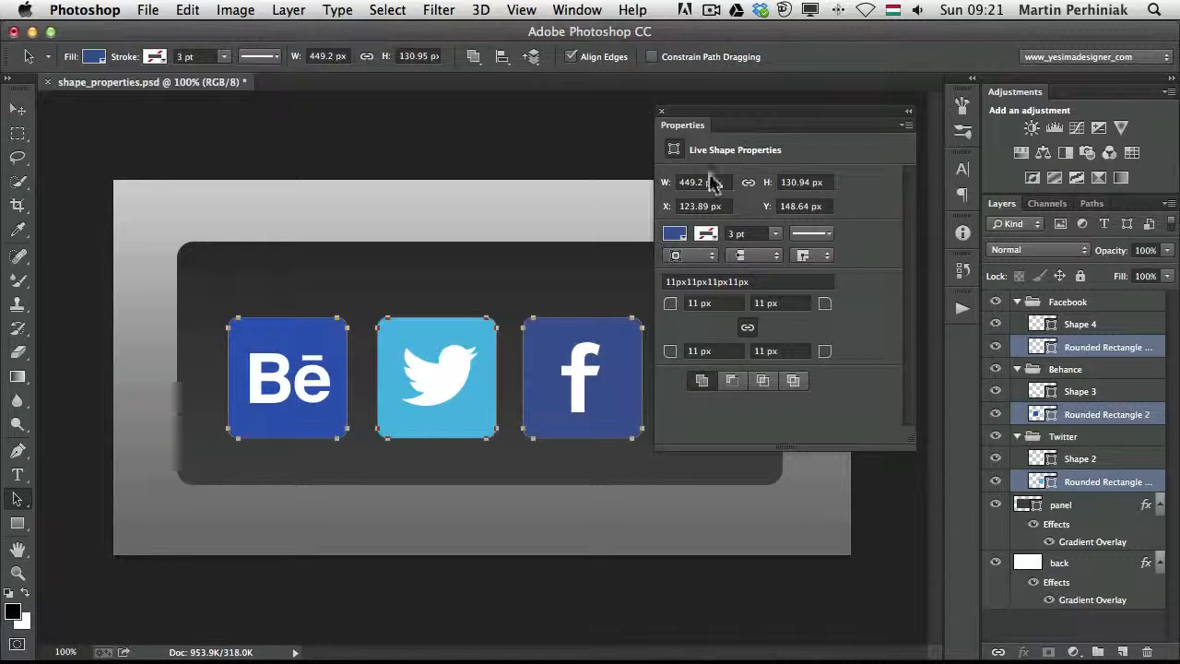
click(769, 184)
drag(774, 187, 798, 189)
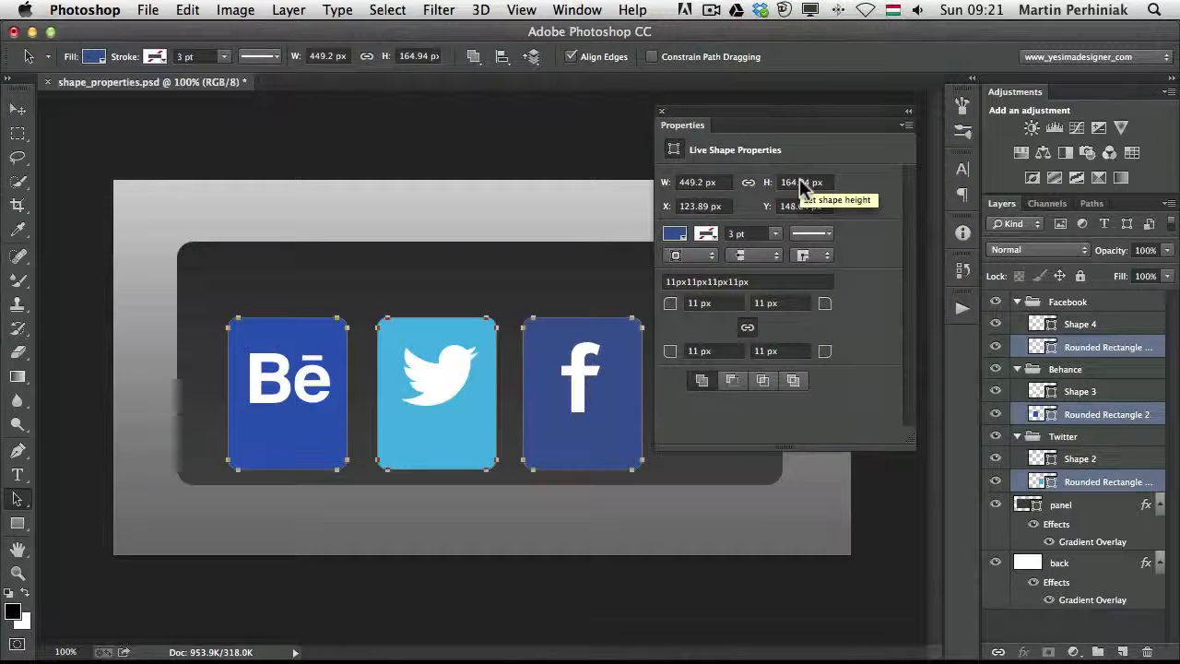
mouse_move(768, 188)
mouse_down()
mouse_move(730, 194)
mouse_move(771, 187)
mouse_up()
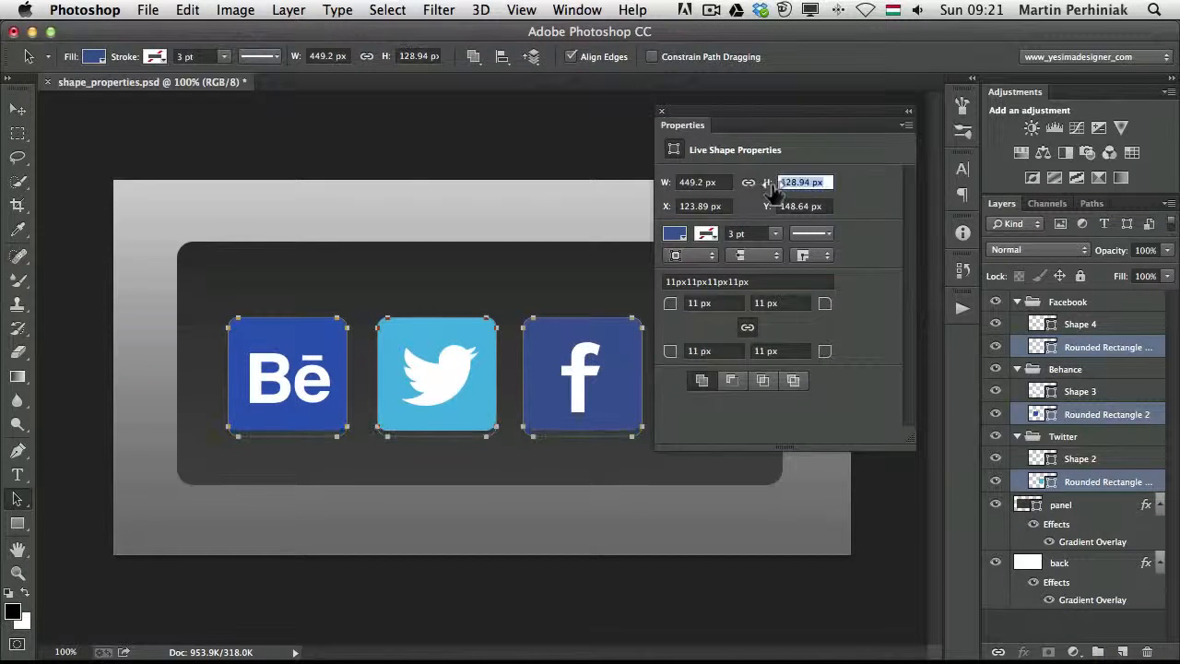
drag(672, 311, 729, 304)
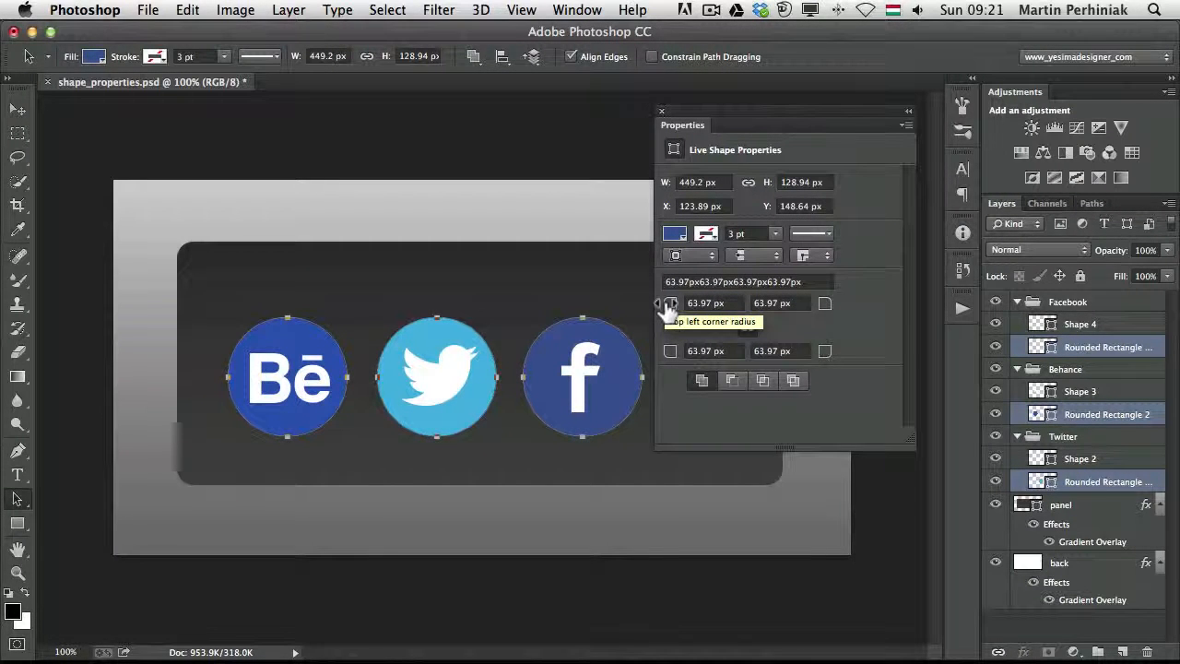
drag(671, 310, 642, 312)
Give the three icon rectangles a very dark navy stroke with the dashed line preset, and close the shape properties
click(706, 234)
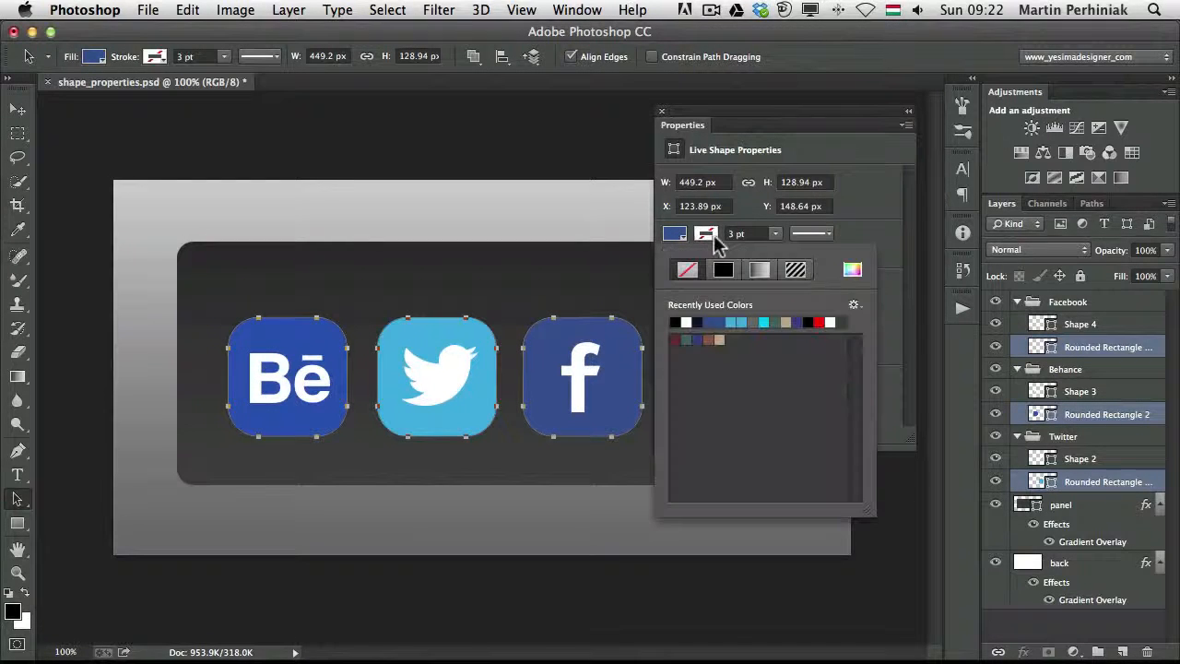
click(697, 321)
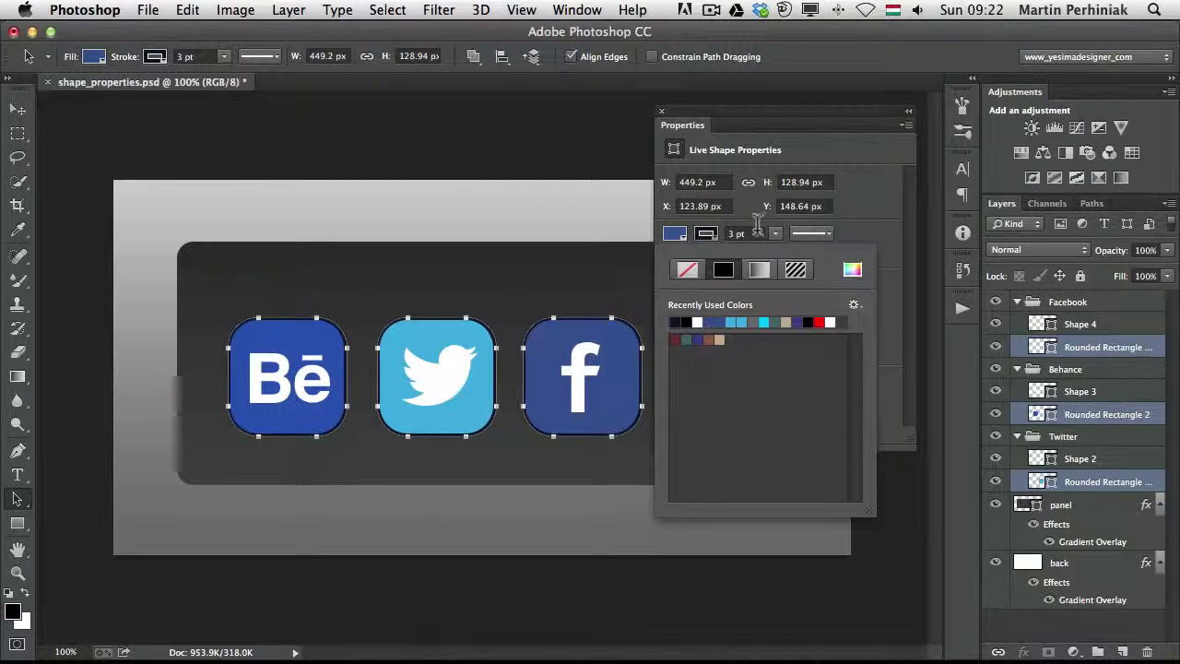
click(828, 234)
click(737, 315)
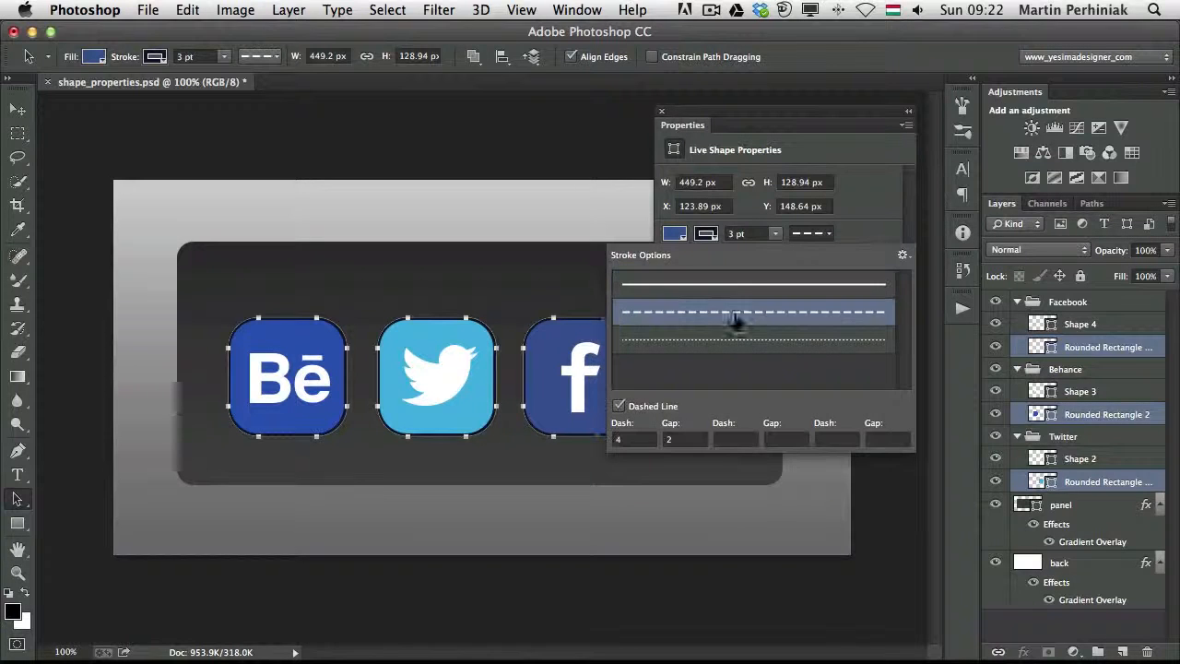
click(860, 218)
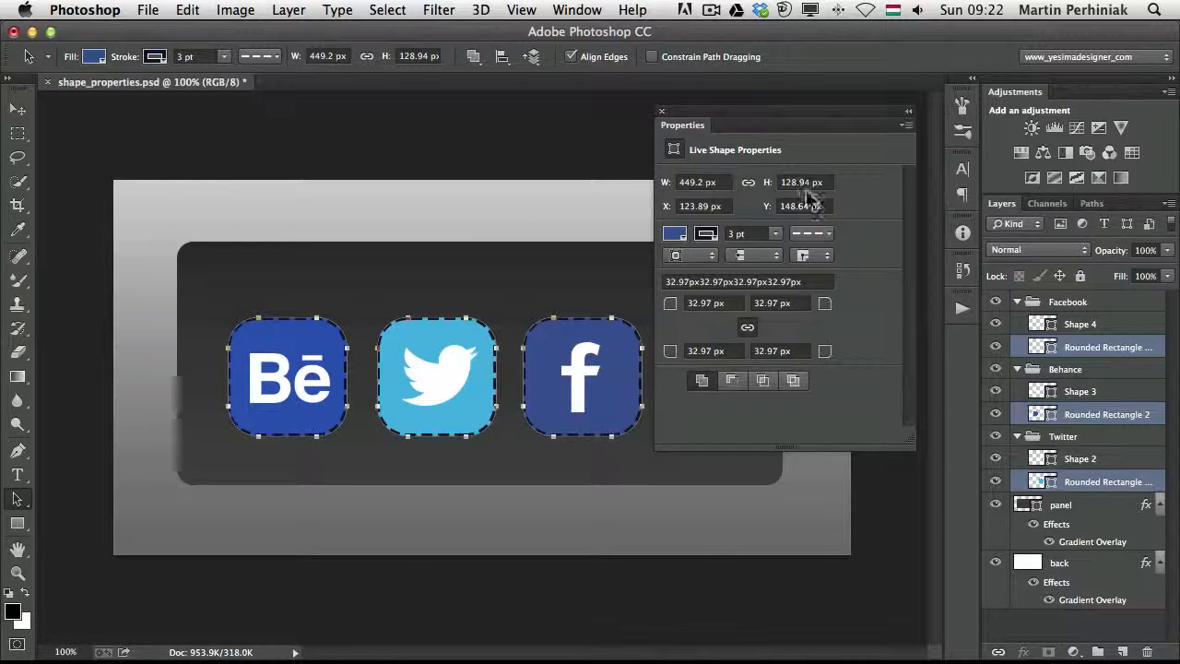
click(662, 112)
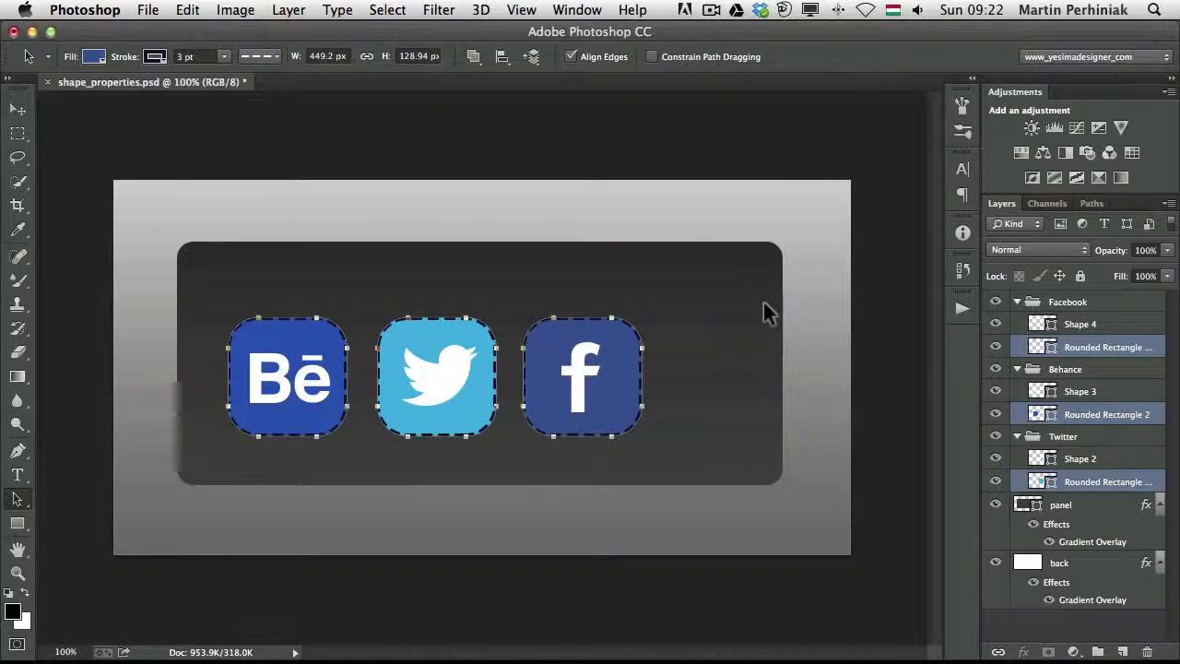
Isolate the layer of the large dark panel behind the icons directly from the canvas and exit the isolation
click(763, 301)
click(624, 347)
click(823, 278)
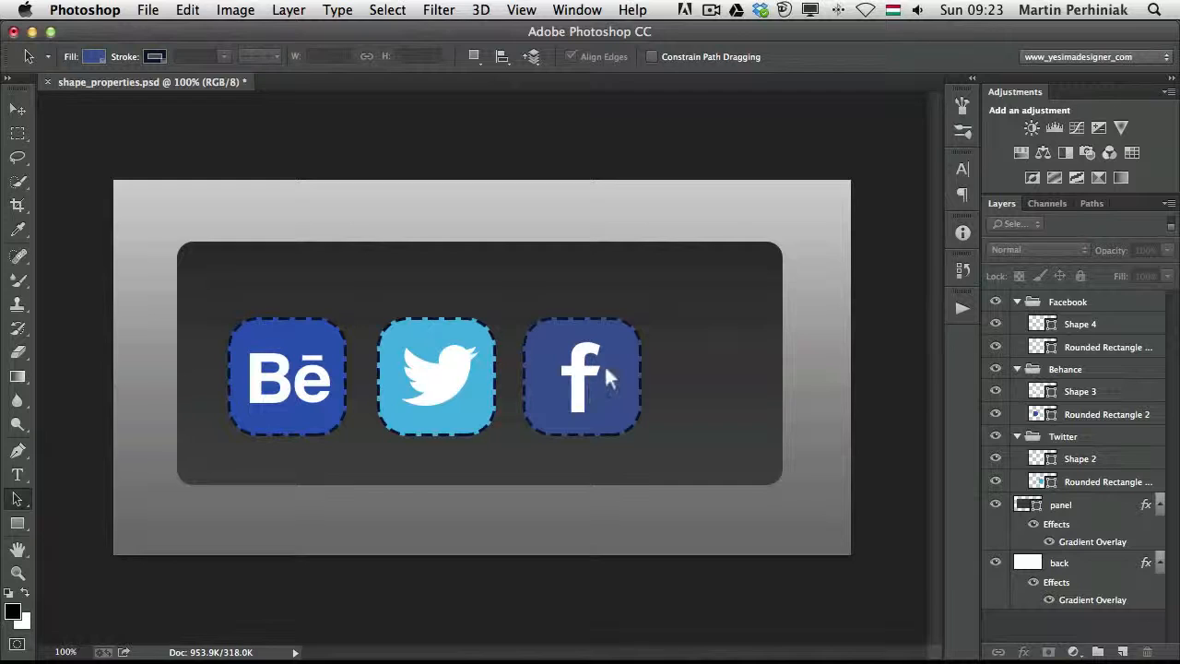
click(603, 363)
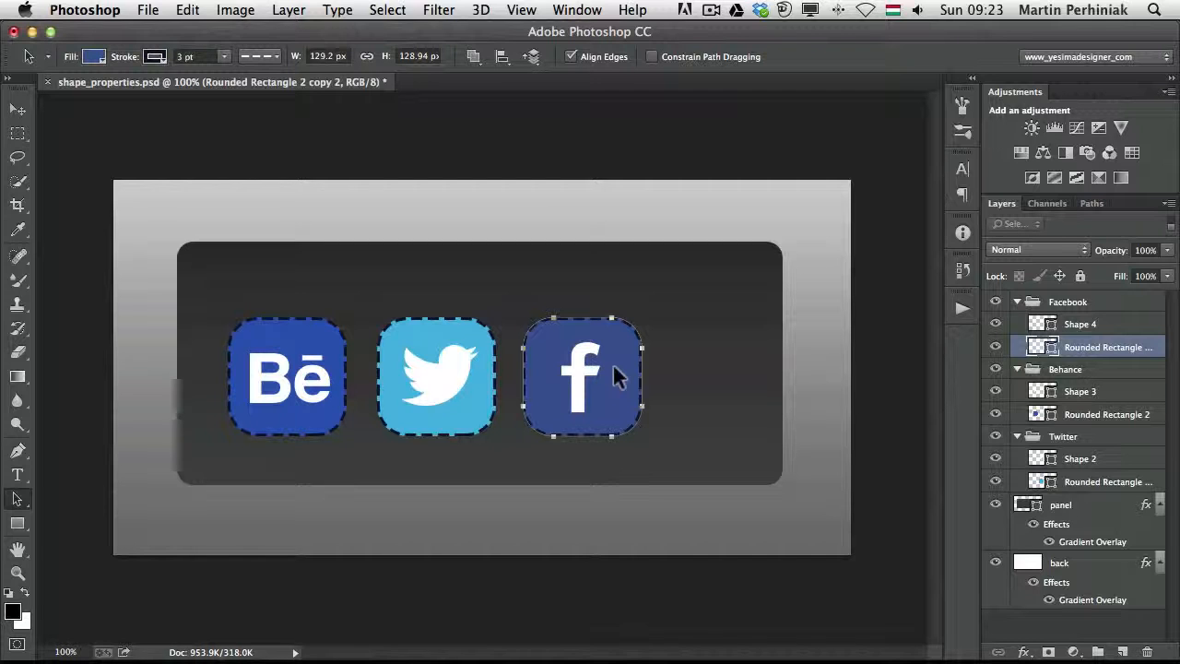
click(652, 319)
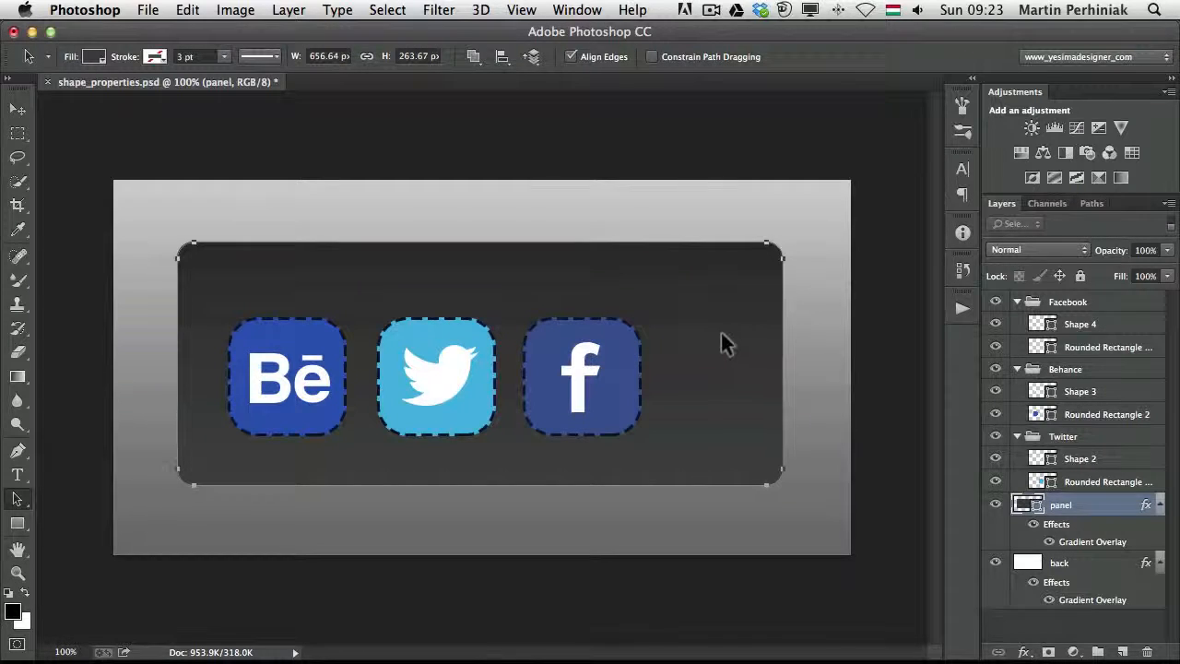
double_click(624, 323)
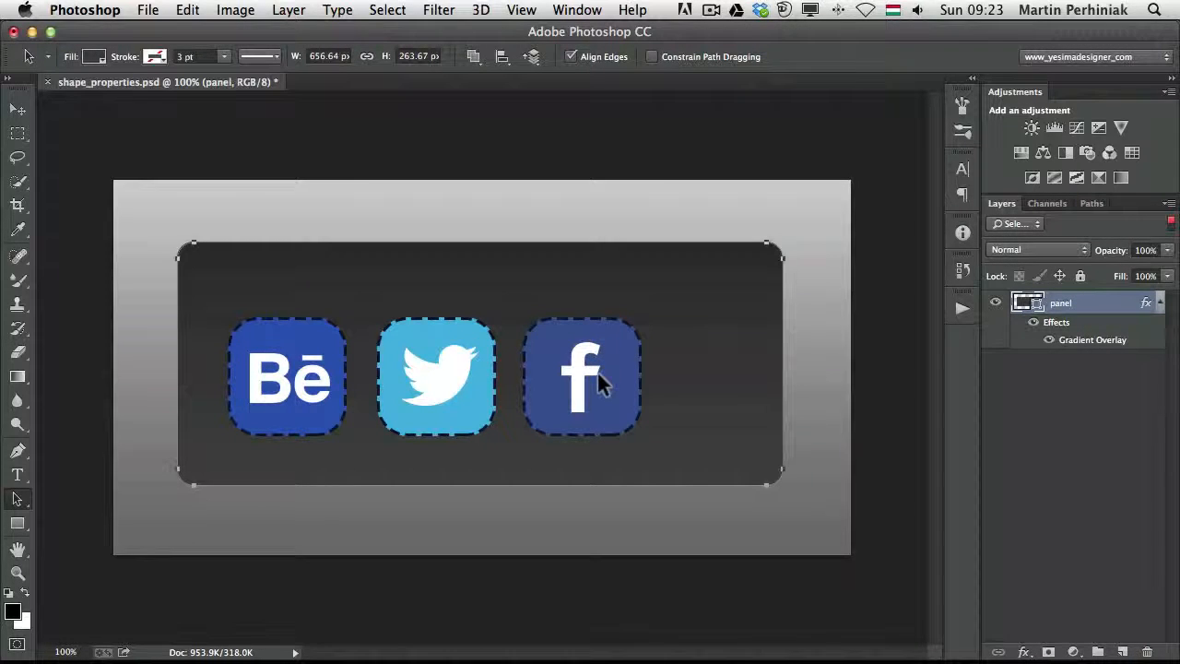
click(901, 359)
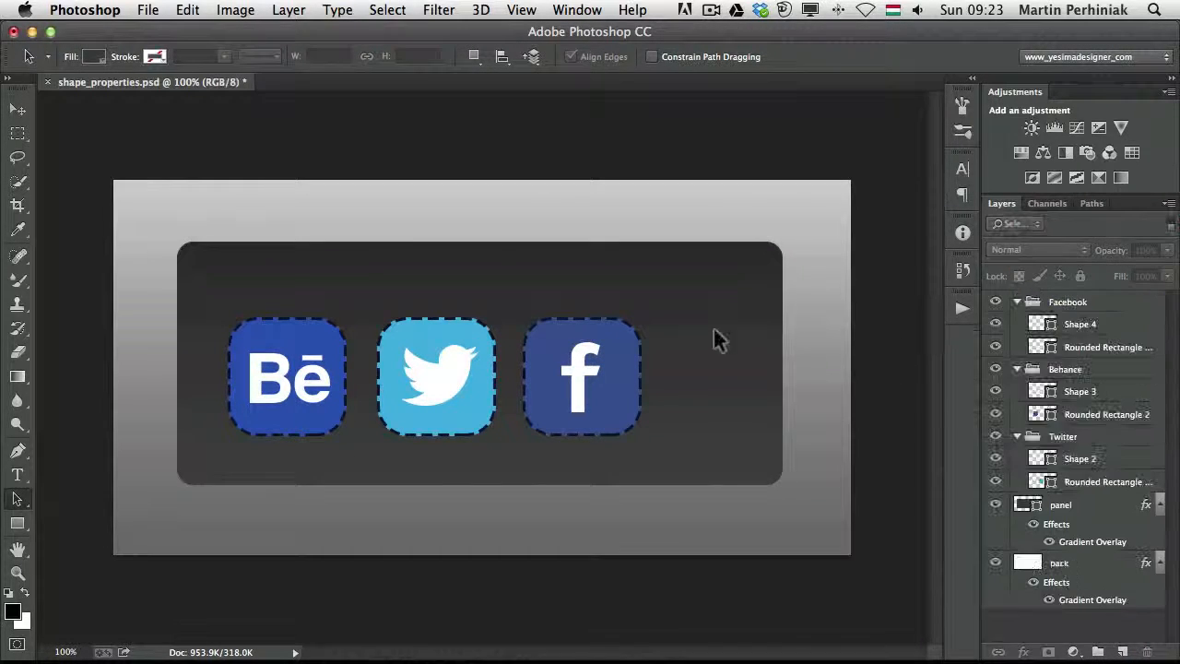
Isolate the Facebook icon's rounded rectangle layer and review the available layer filter types, keeping Selected
click(601, 323)
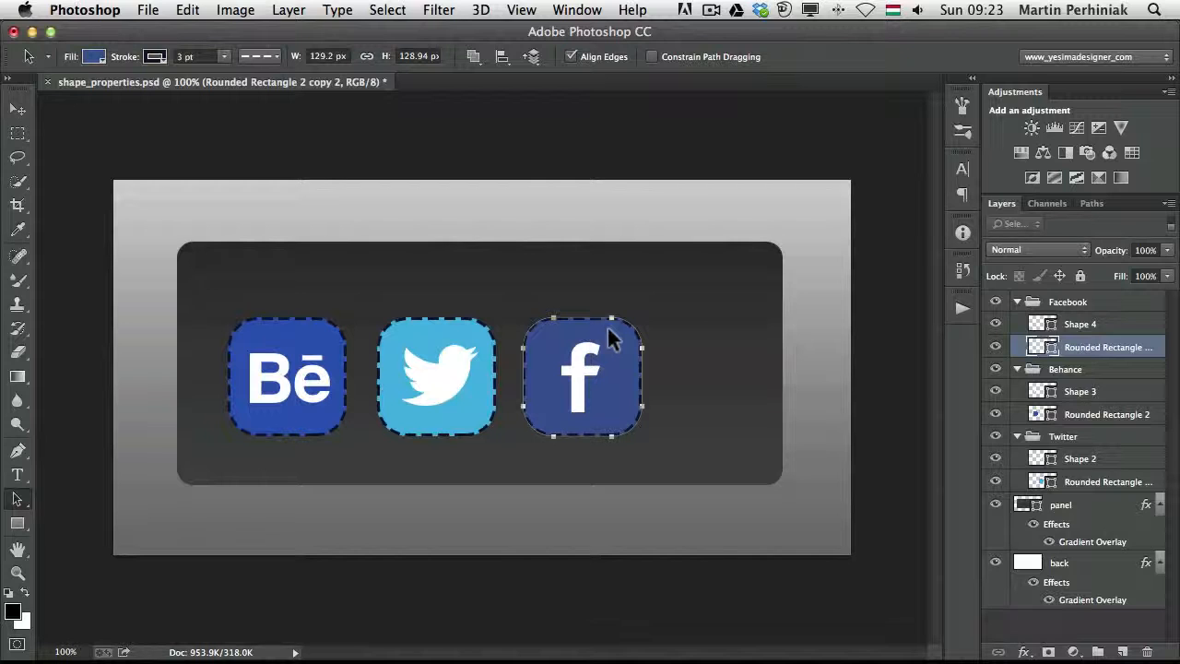
double_click(607, 326)
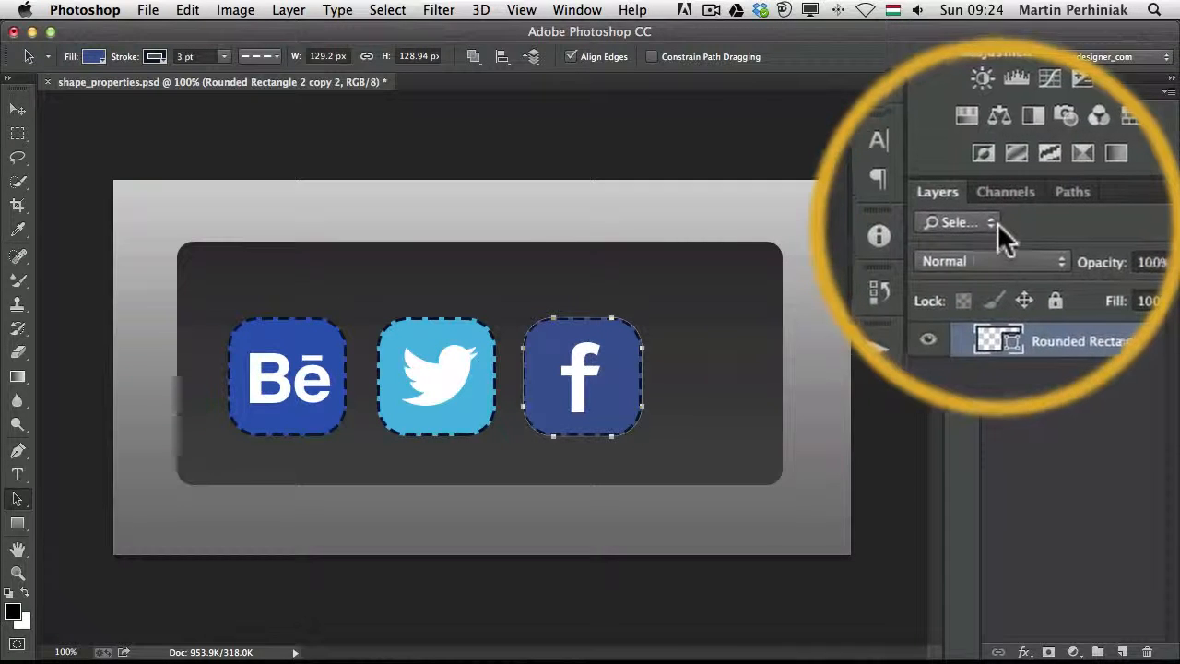
click(1034, 223)
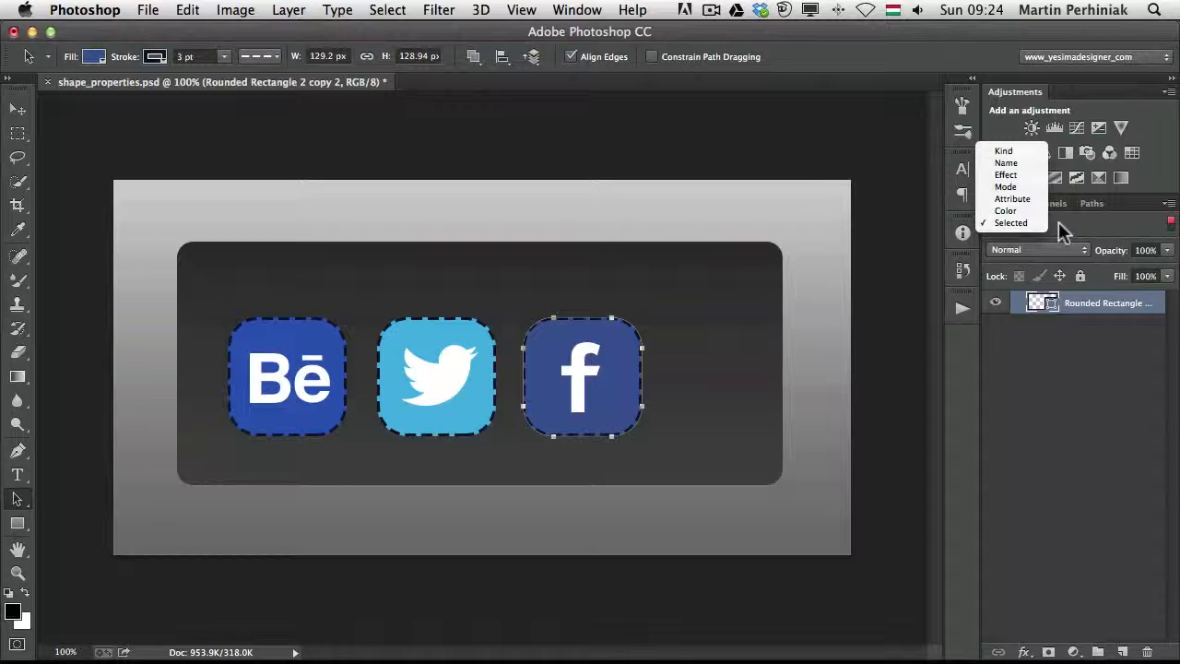
click(1058, 221)
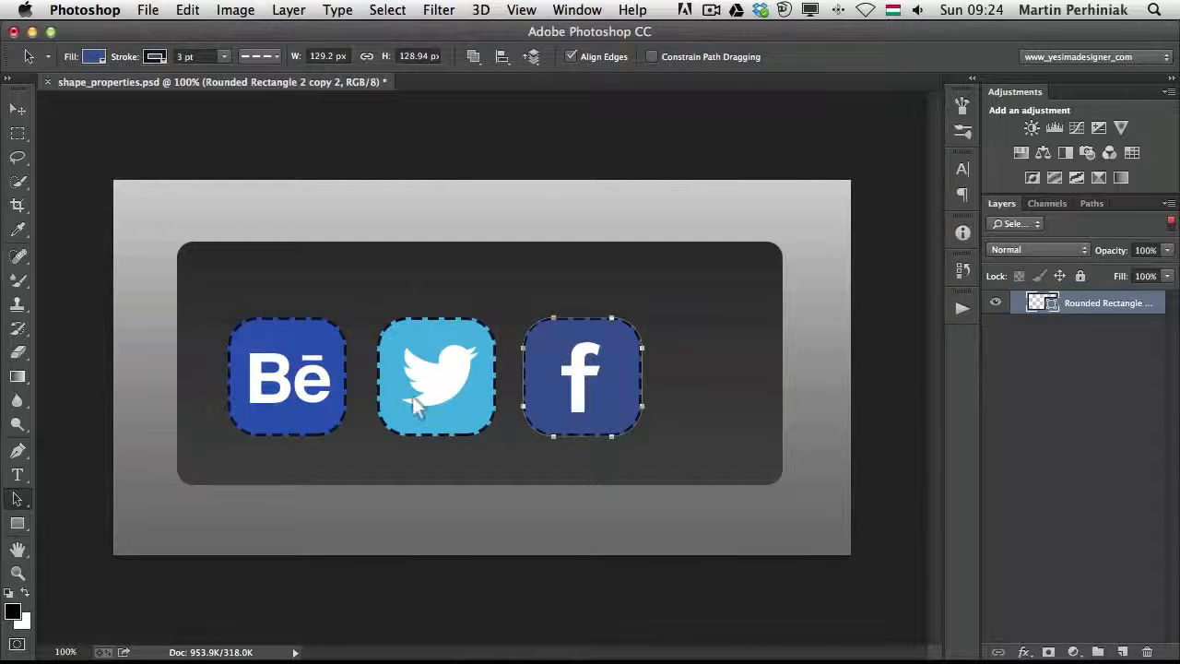
Reselect the isolated Facebook rectangle, try moving it slightly on the canvas, and undo the move
click(412, 446)
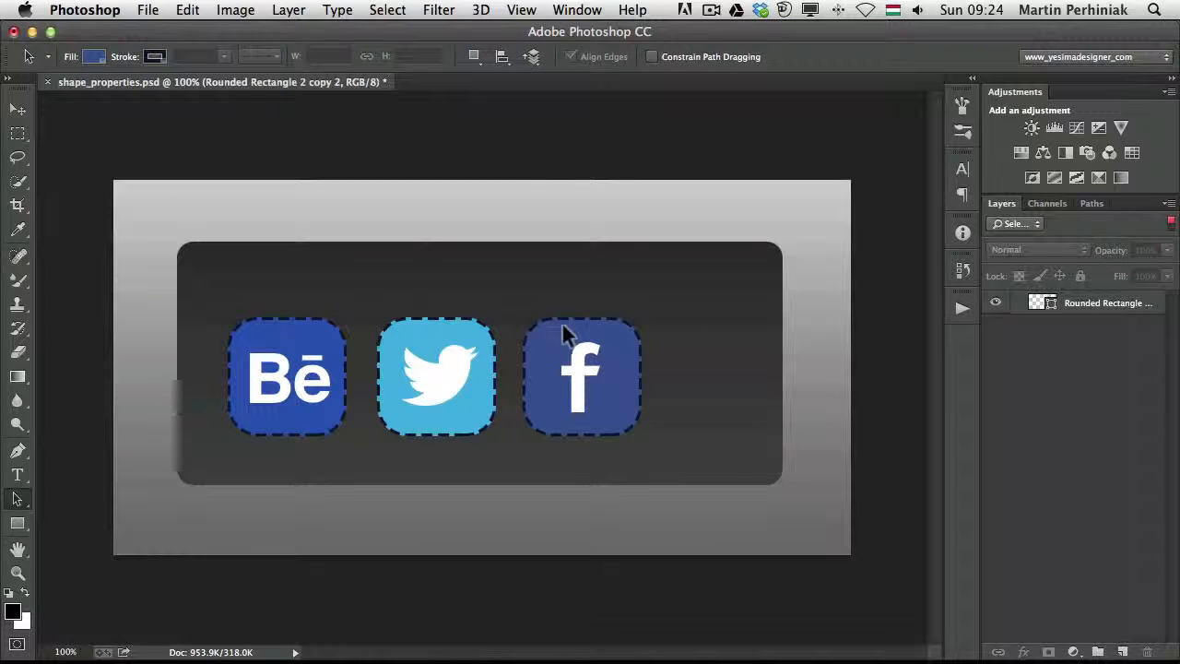
click(1147, 305)
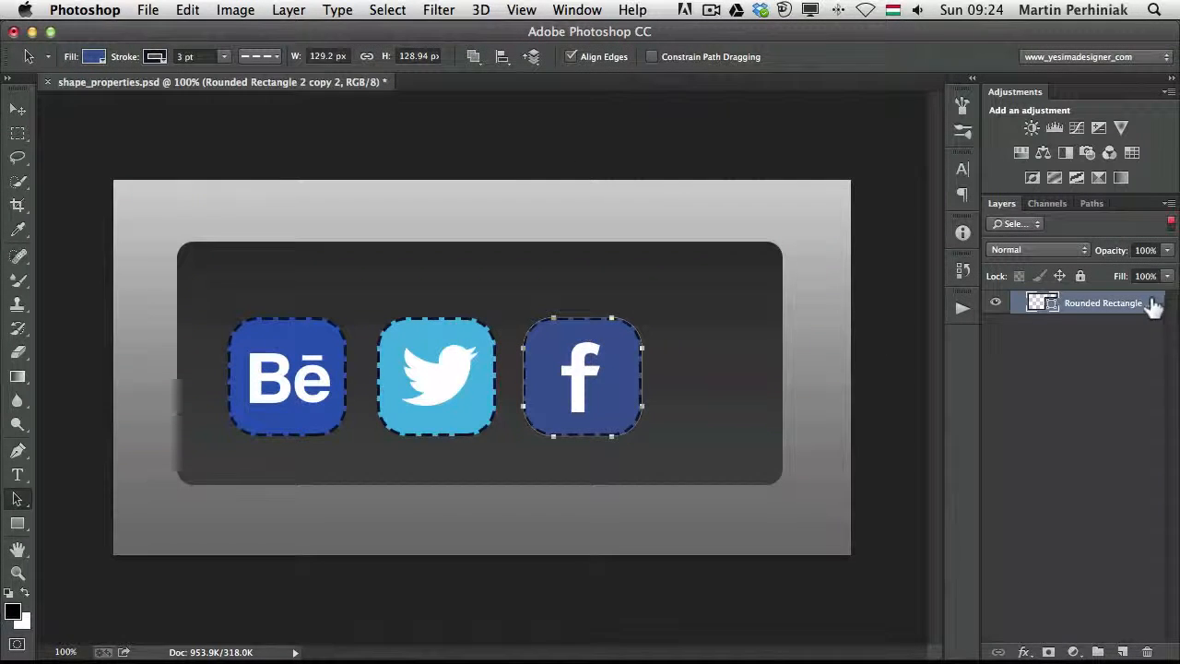
mouse_move(550, 318)
mouse_down()
mouse_move(600, 309)
mouse_move(574, 311)
mouse_move(545, 338)
mouse_up()
key(super+z)
click(546, 339)
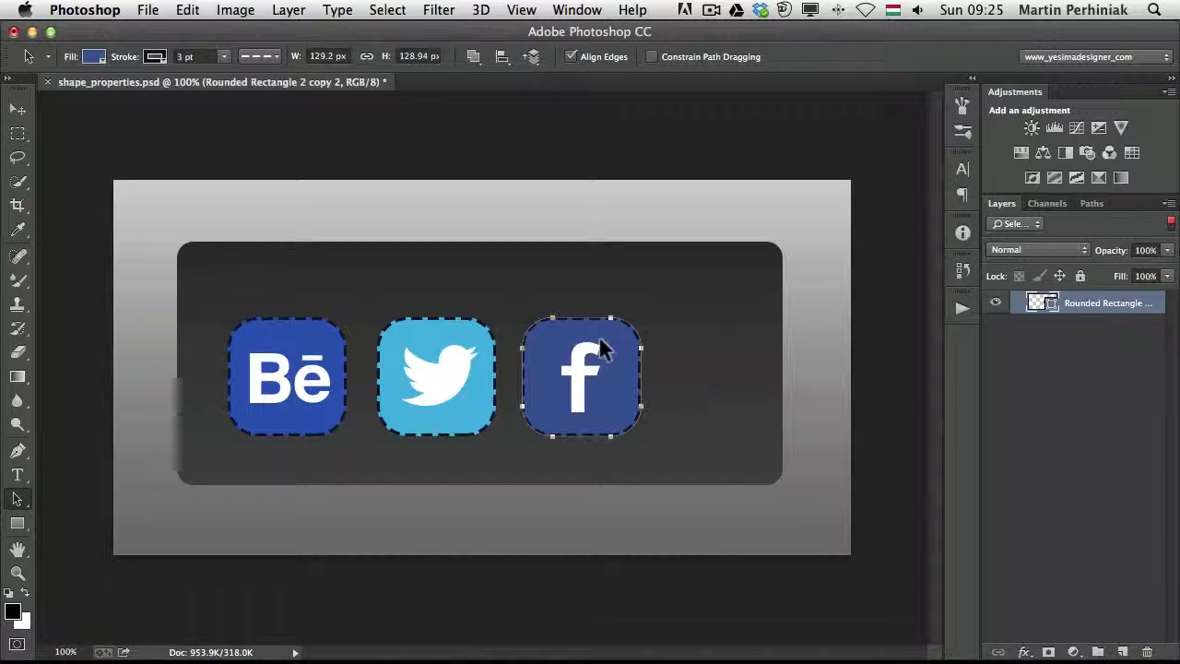
Turn off layer filtering to list all layers again and deselect the Facebook rectangle
click(1169, 224)
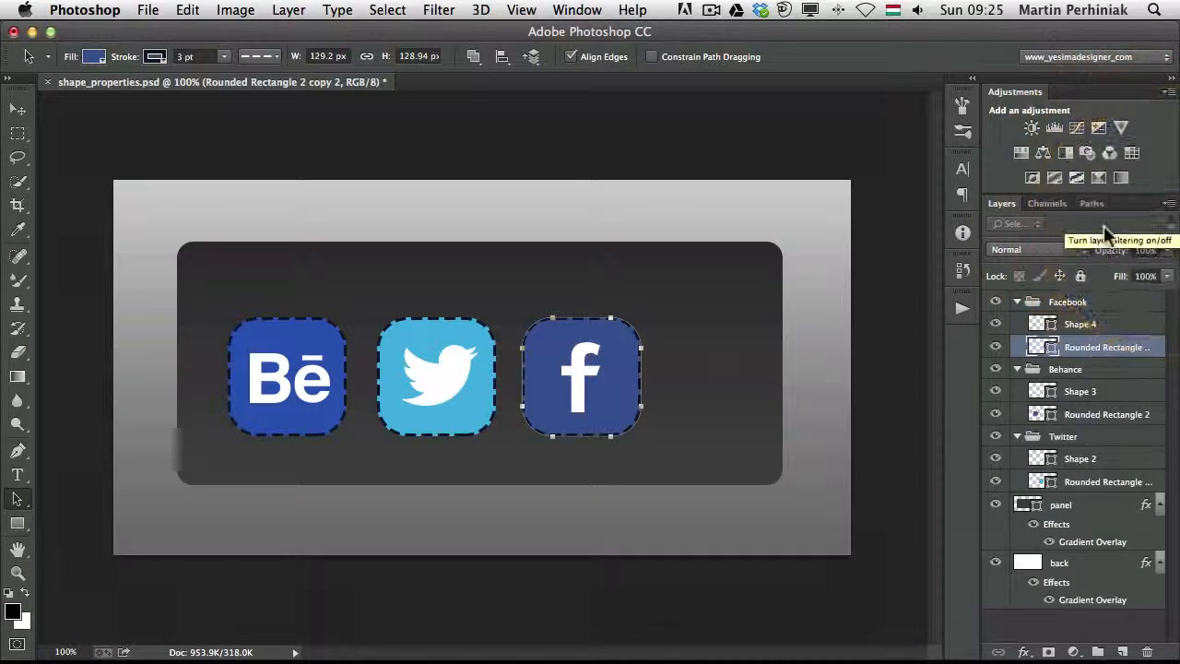
click(880, 374)
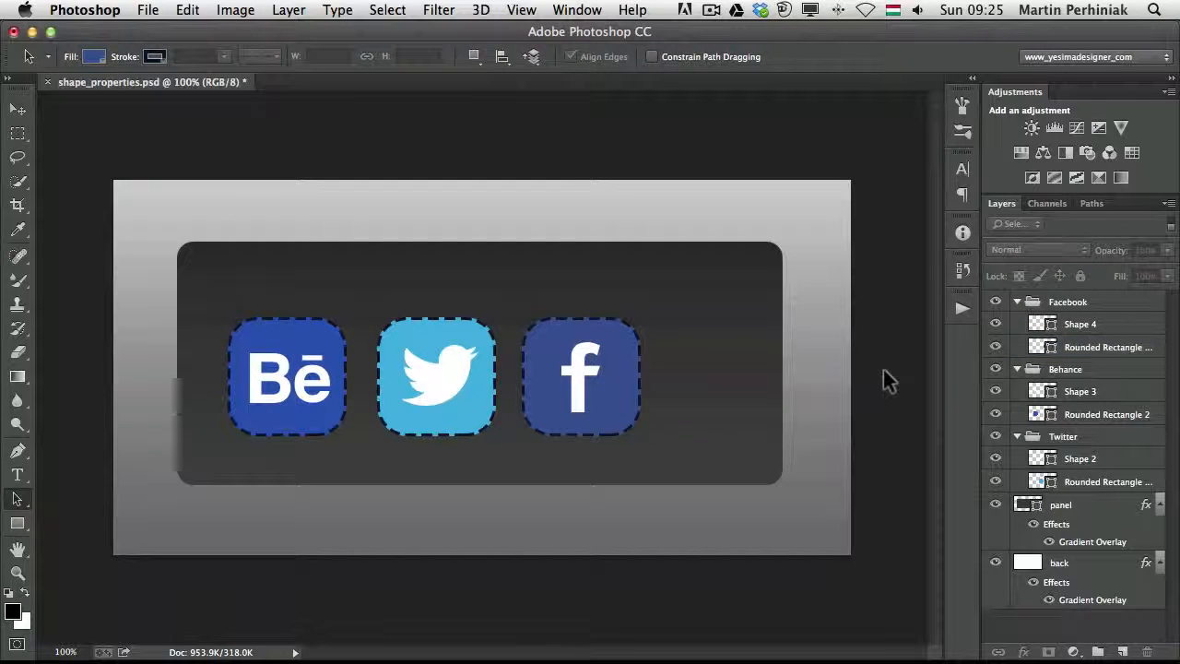